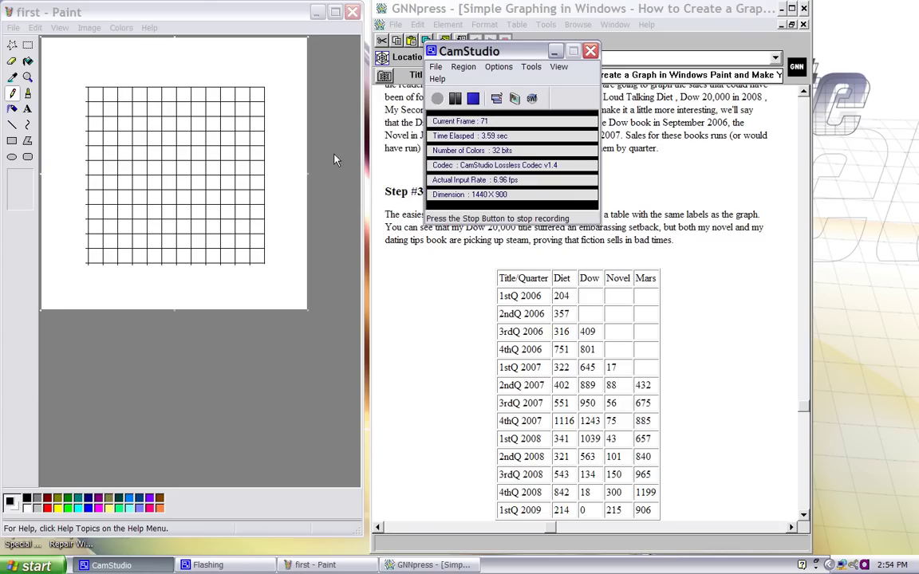
# - Activate the Paint window and bring the GNNpress graphing tutorial with the book sales table forward
pyautogui.click(335, 160)
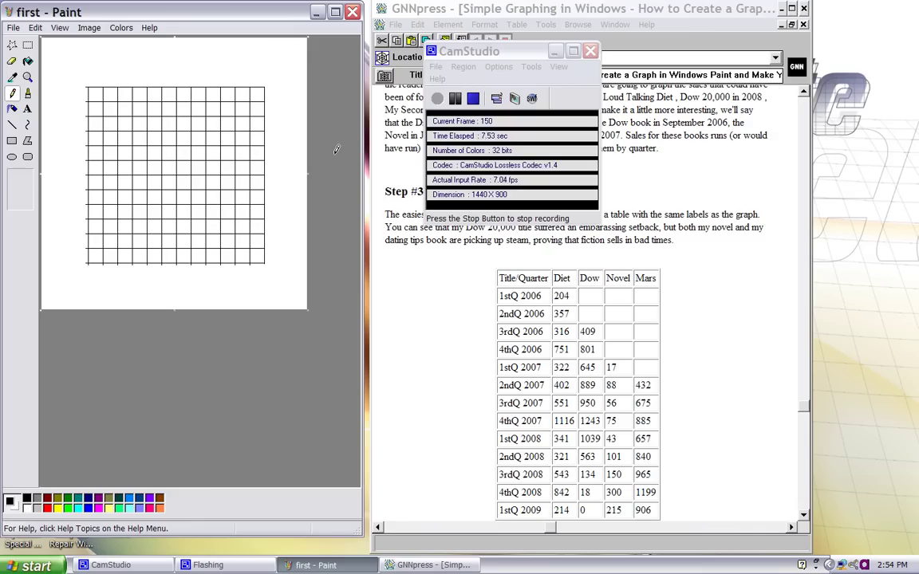
pyautogui.click(382, 163)
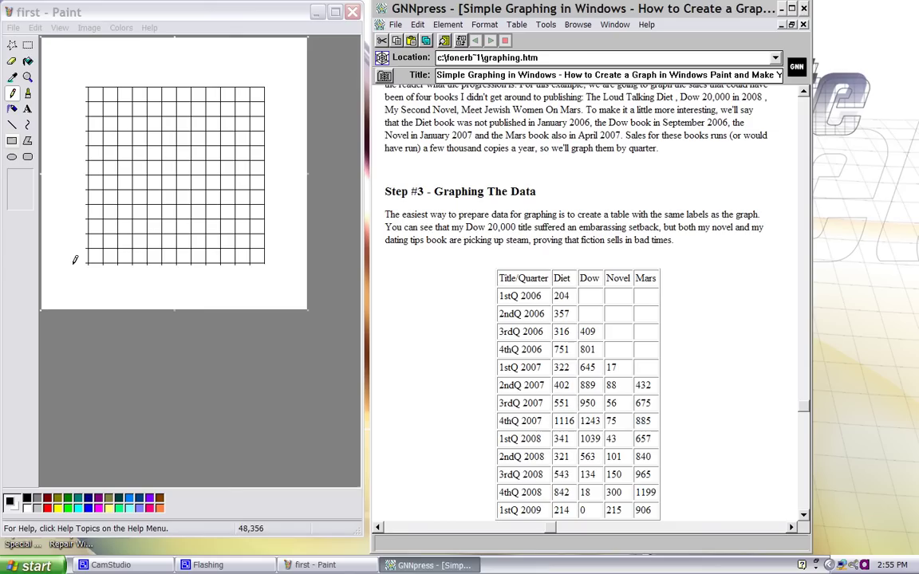
# - Type the values 0, 100, 200 … 1400 in a text box above the grid, correcting typos
pyautogui.click(27, 109)
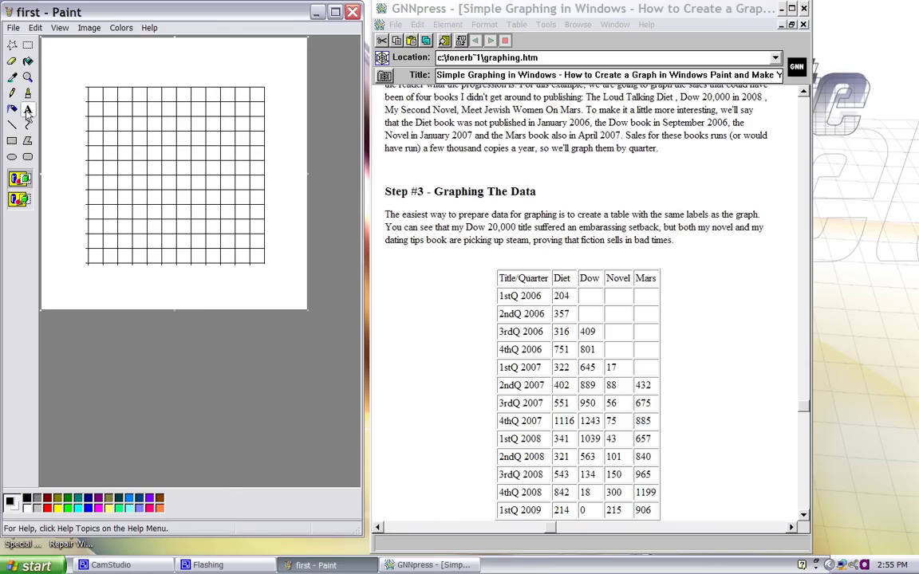
pyautogui.moveTo(62, 51); pyautogui.dragTo(293, 67)
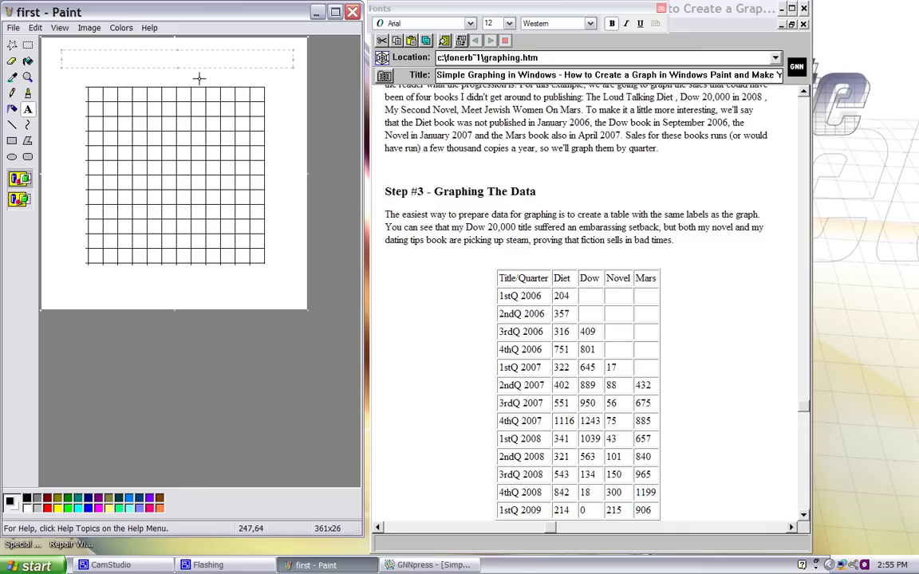
pyautogui.write('0')
pyautogui.write('100 200 300 400')
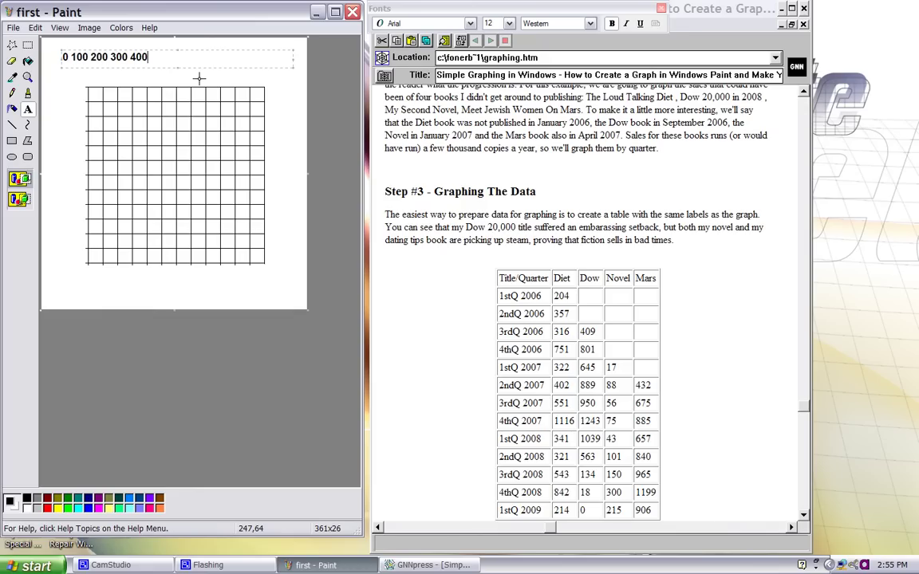
pyautogui.write(' 500 600 700 800')
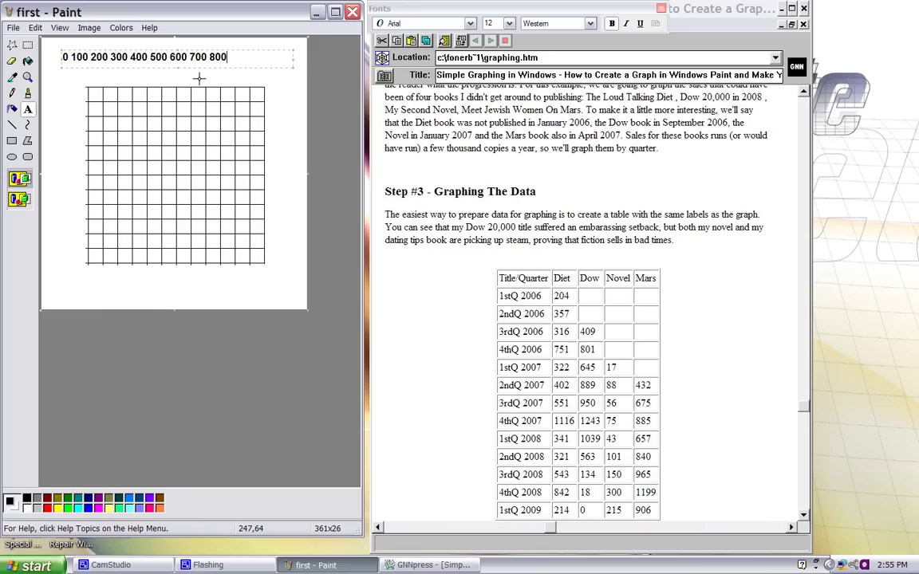
pyautogui.write(' 900')
pyautogui.write(' 900')
pyautogui.press('BackSpace')
pyautogui.press('BackSpace')
pyautogui.press('BackSpace')
pyautogui.write('1000 1110')
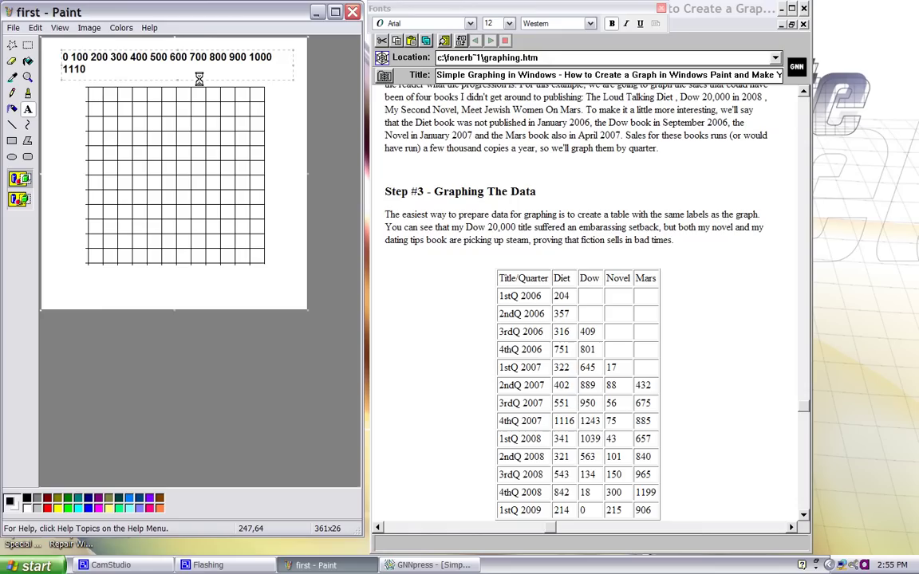
pyautogui.press('BackSpace')
pyautogui.press('BackSpace')
pyautogui.write('00')
pyautogui.write(' 1299')
pyautogui.press('BackSpace')
pyautogui.press('BackSpace')
pyautogui.write('00')
pyautogui.write(' 139')
pyautogui.press('BackSpace')
pyautogui.write('00 14')
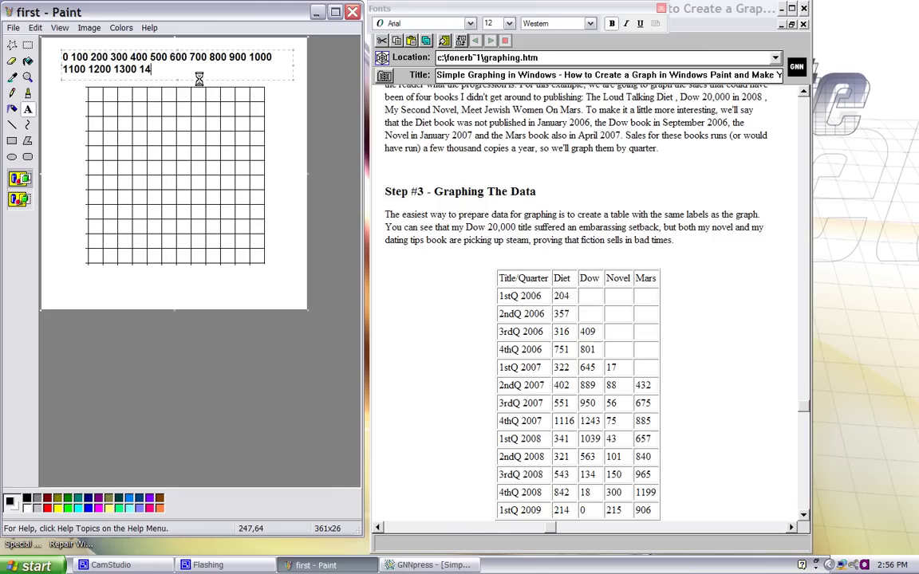
pyautogui.write('00')
# - Move the 0, 100, 200, 300, 400 and 500 labels onto the grid's left edge, one per grid line
pyautogui.click(296, 103)
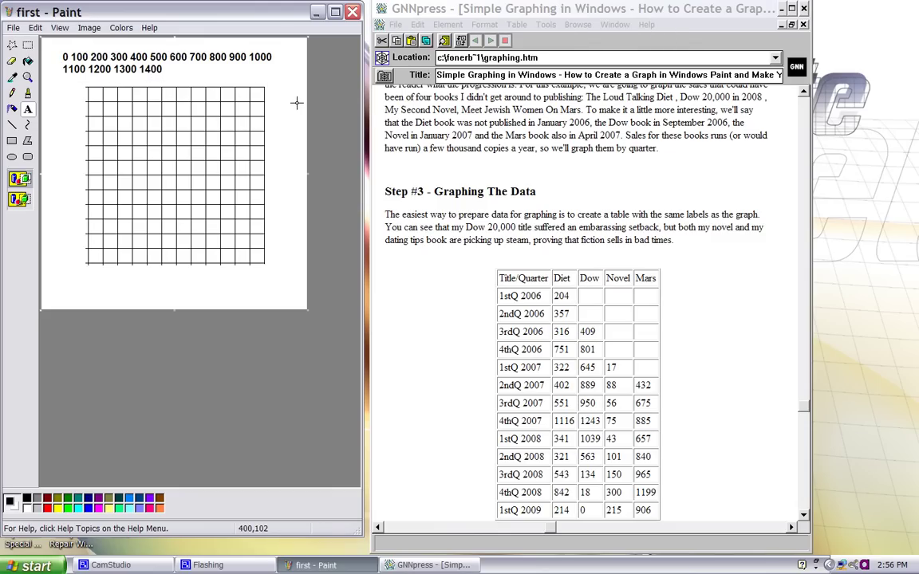
pyautogui.click(27, 46)
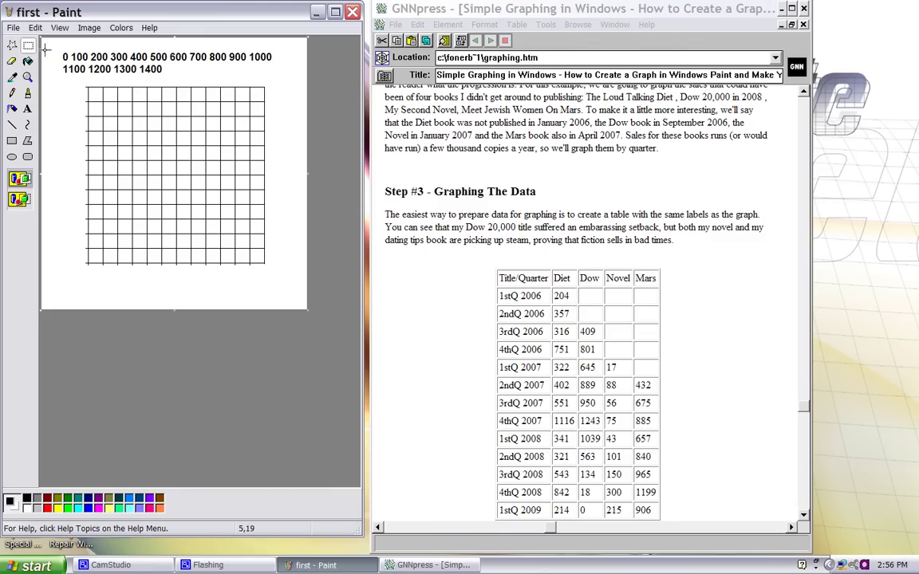
pyautogui.moveTo(55, 49); pyautogui.dragTo(78, 263)
pyautogui.moveTo(69, 48); pyautogui.dragTo(75, 248)
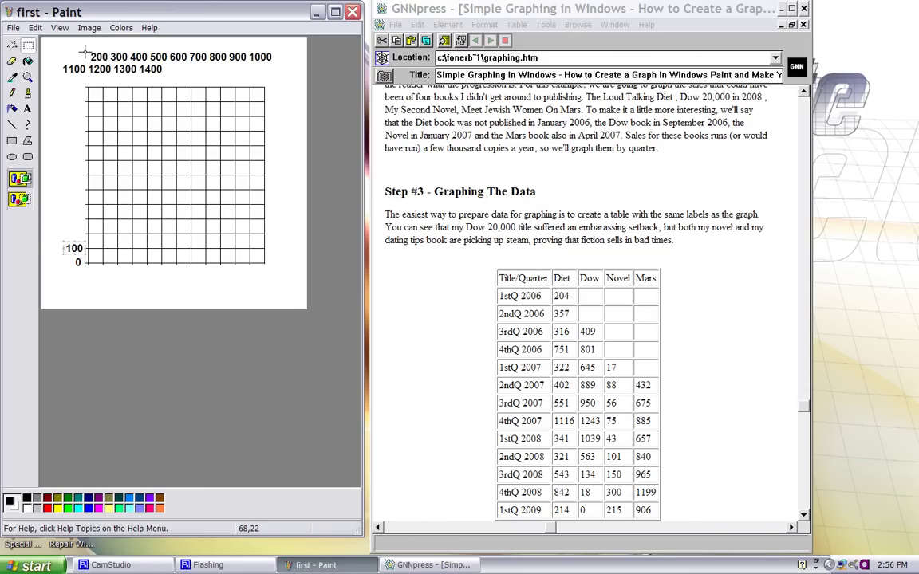
pyautogui.moveTo(87, 51); pyautogui.dragTo(72, 234)
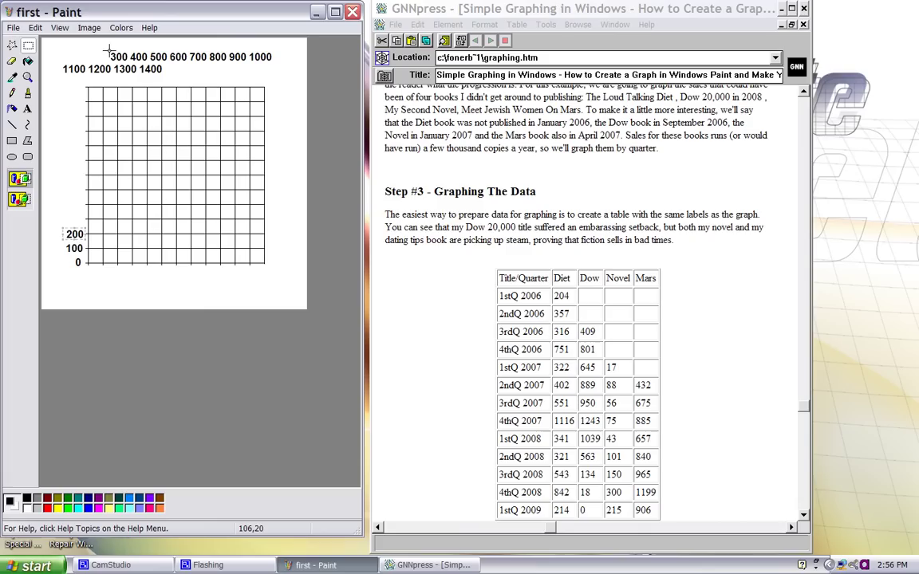
pyautogui.moveTo(109, 50); pyautogui.dragTo(75, 221)
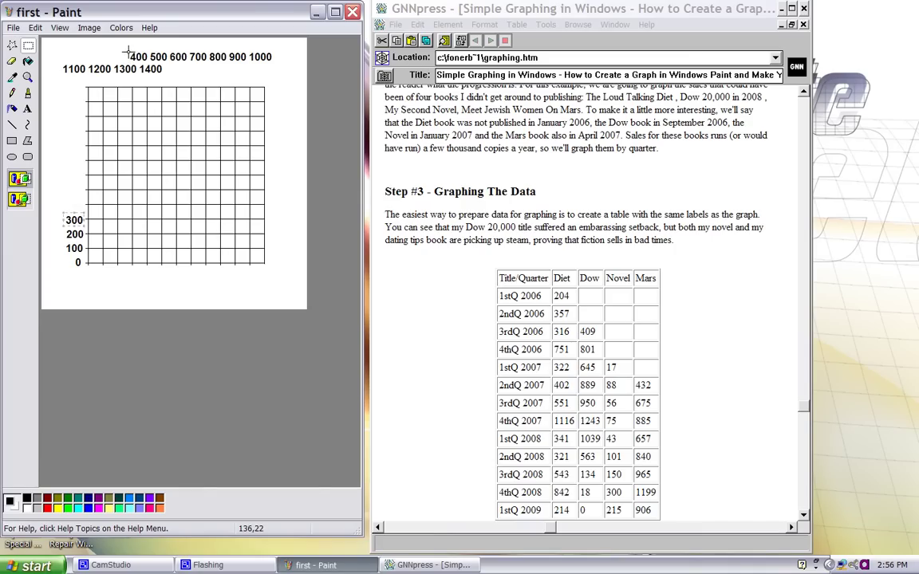
pyautogui.moveTo(125, 50); pyautogui.dragTo(80, 205)
pyautogui.moveTo(147, 52)
pyautogui.mouseDown()
pyautogui.moveTo(167, 67)
pyautogui.moveTo(153, 56)
pyautogui.moveTo(79, 194)
pyautogui.mouseUp()
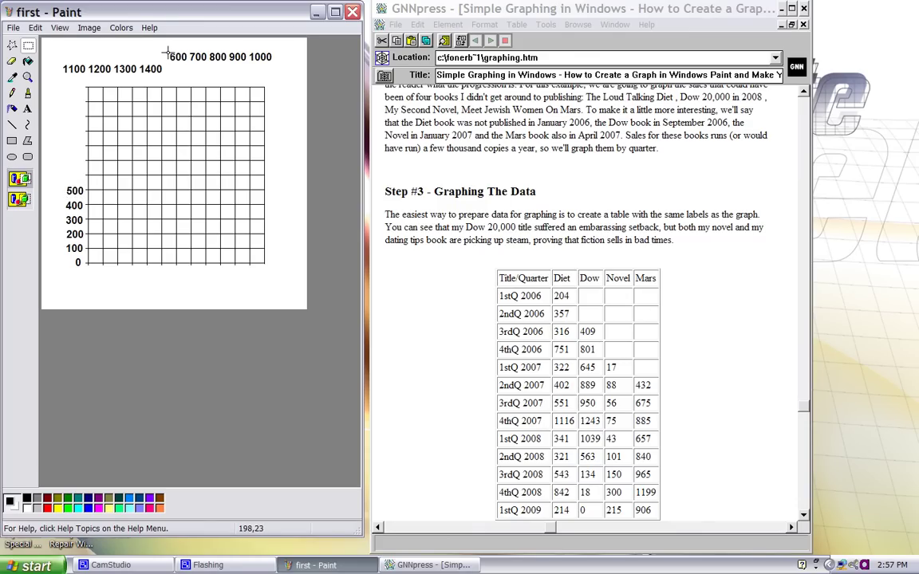
# - Move labels 600 through 1200 onto the left axis and delete the 1400 label
pyautogui.moveTo(168, 52); pyautogui.dragTo(79, 179)
pyautogui.moveTo(186, 50); pyautogui.dragTo(78, 161)
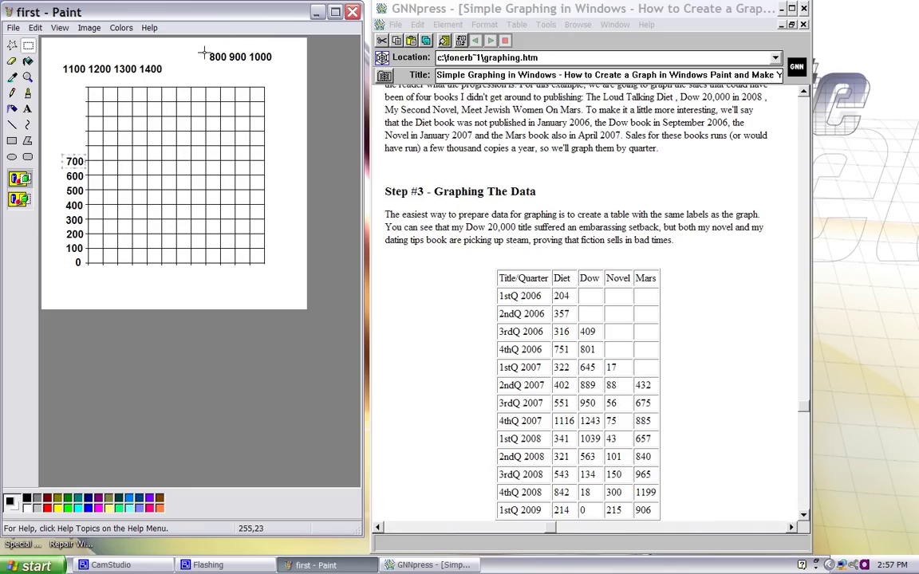
pyautogui.moveTo(206, 49); pyautogui.dragTo(80, 147)
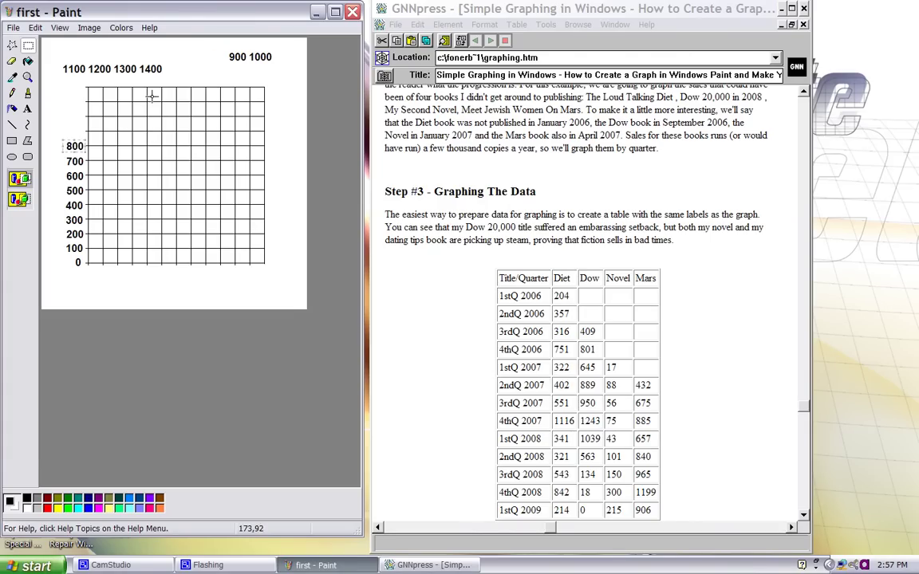
pyautogui.moveTo(225, 52)
pyautogui.mouseDown()
pyautogui.moveTo(250, 63)
pyautogui.moveTo(73, 114)
pyautogui.moveTo(80, 132)
pyautogui.mouseUp()
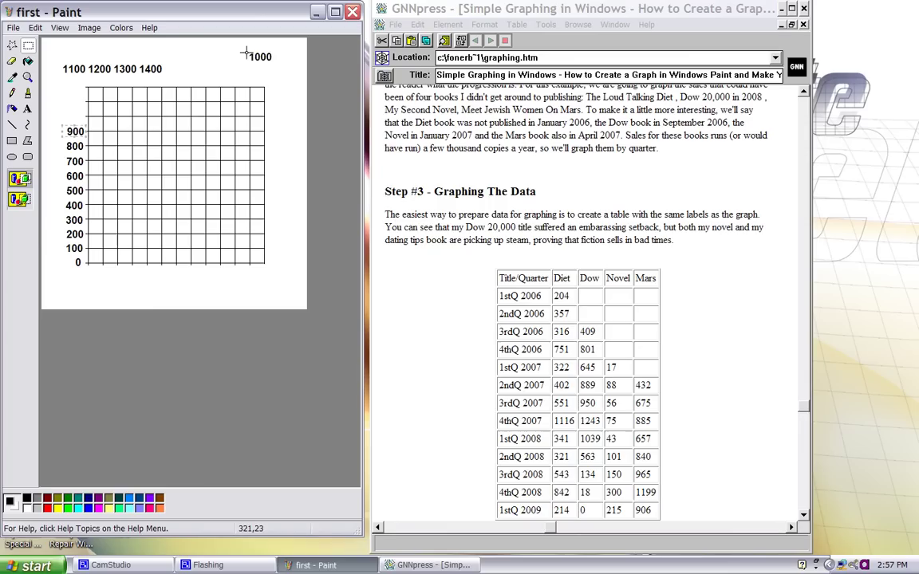
pyautogui.moveTo(246, 53); pyautogui.dragTo(81, 117)
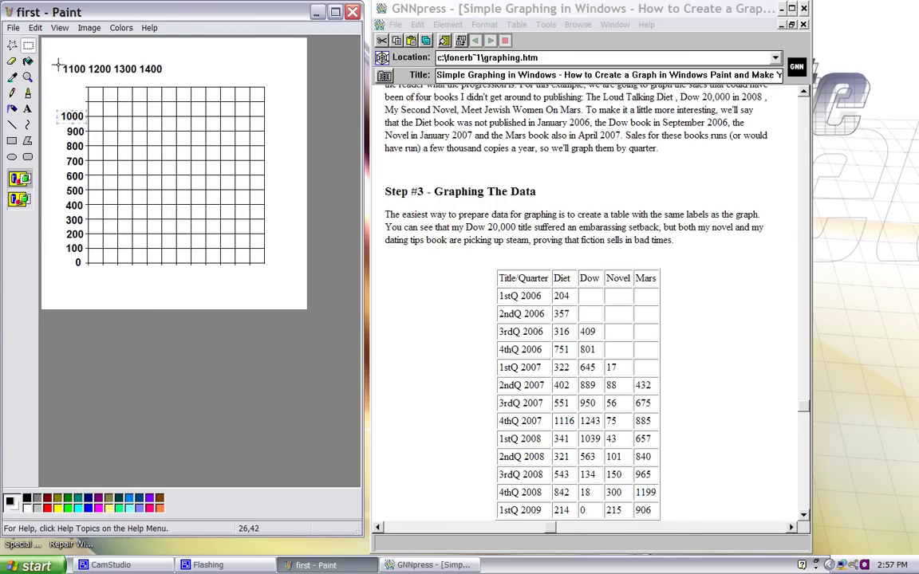
pyautogui.moveTo(57, 67); pyautogui.dragTo(82, 104)
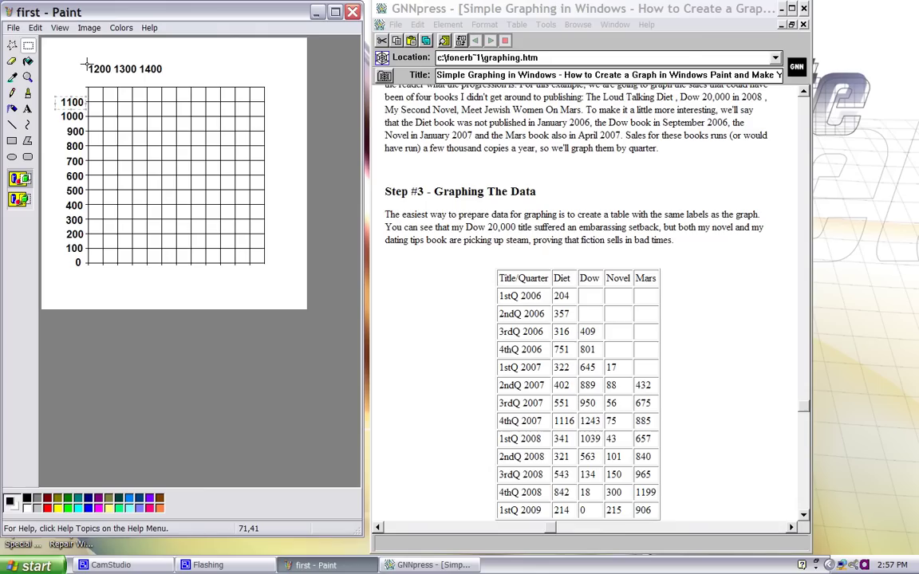
pyautogui.moveTo(87, 65); pyautogui.dragTo(79, 92)
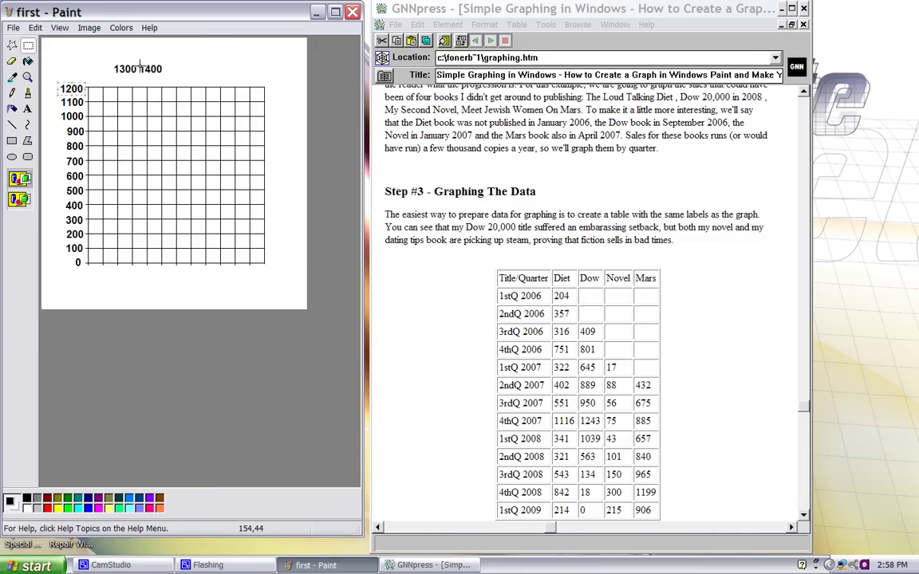
pyautogui.moveTo(140, 63); pyautogui.dragTo(183, 77)
pyautogui.press('Delete')
# - Add an extra grid row above the 1200 row by copying and pasting the top grid strip
pyautogui.moveTo(109, 61); pyautogui.dragTo(273, 106)
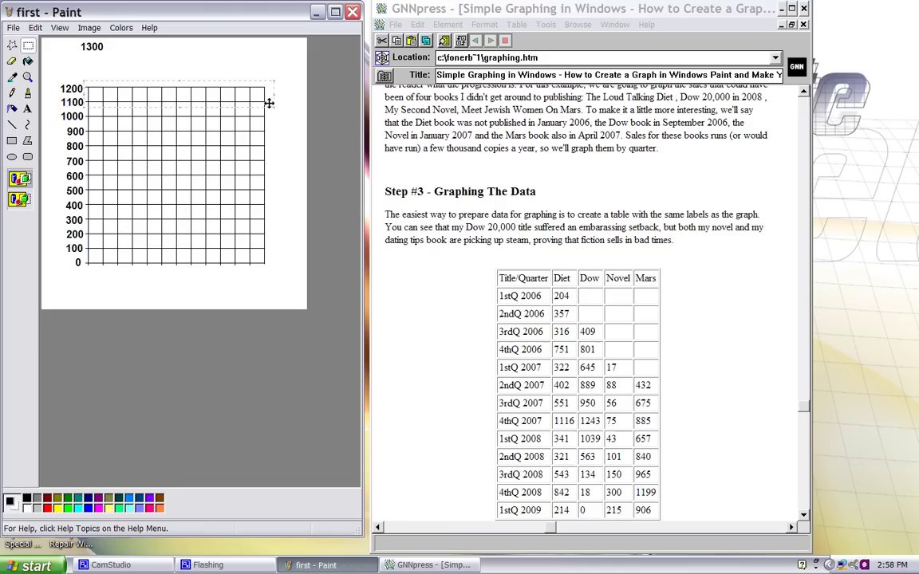
pyautogui.click(35, 28)
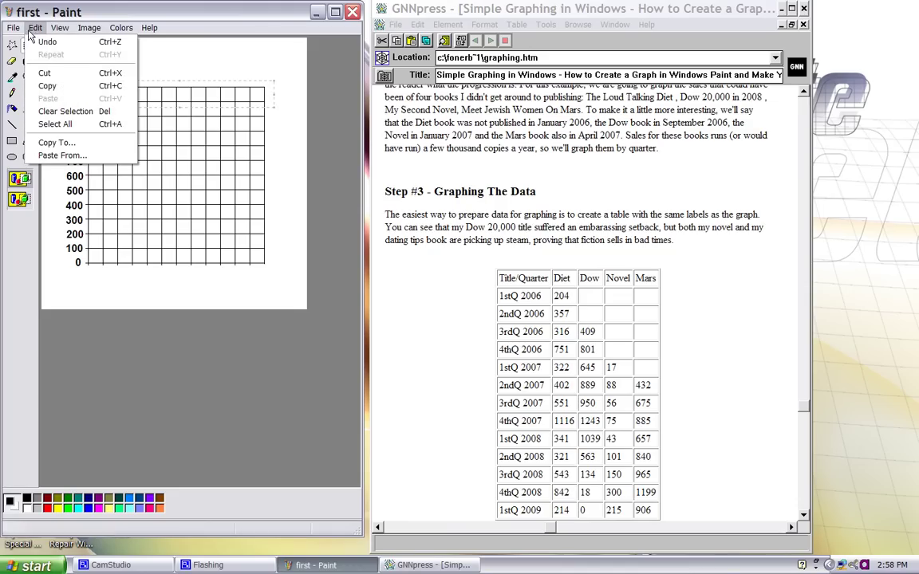
pyautogui.click(45, 78)
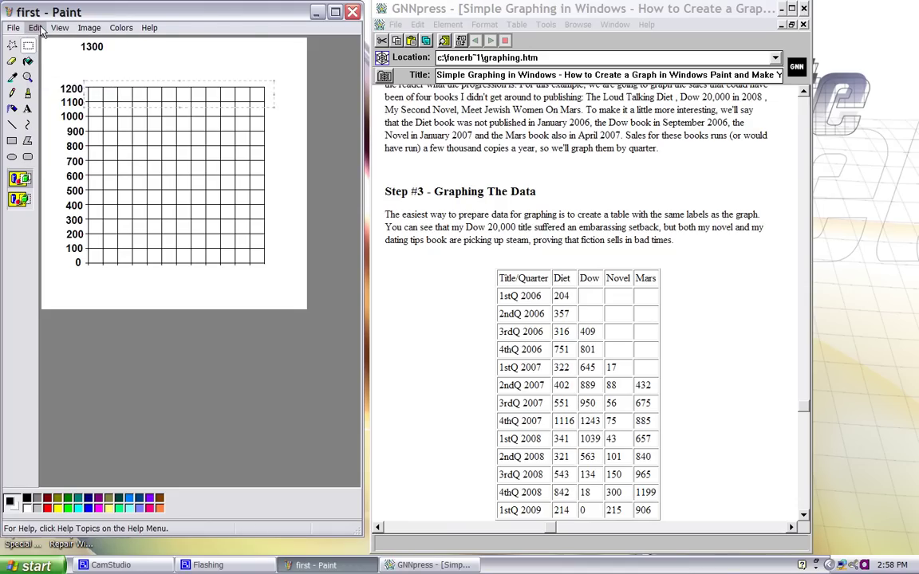
pyautogui.click(36, 28)
pyautogui.click(44, 96)
pyautogui.moveTo(85, 63); pyautogui.dragTo(130, 87)
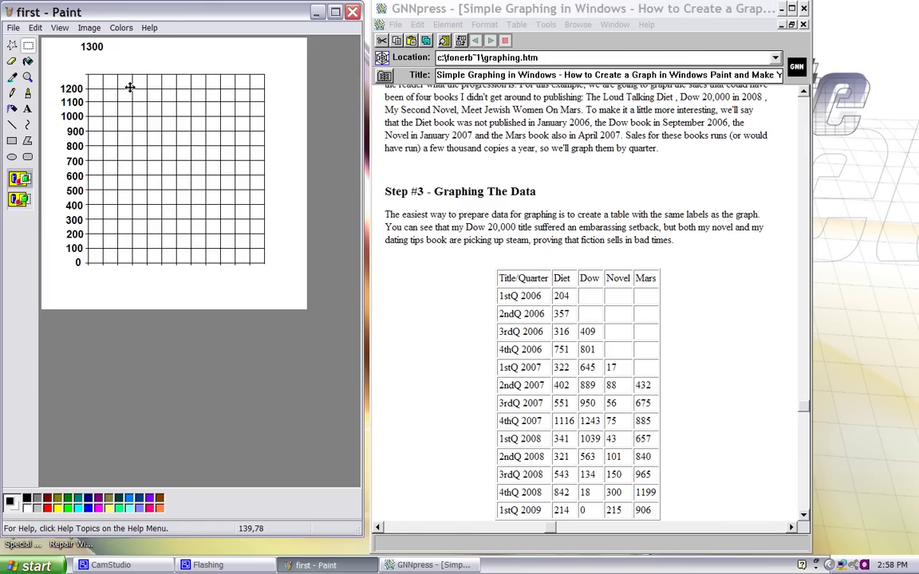
pyautogui.moveTo(130, 87); pyautogui.dragTo(130, 87)
pyautogui.click(88, 52)
# - Place the 1300 label at the top of the axis, directly above 1200
pyautogui.click(89, 27)
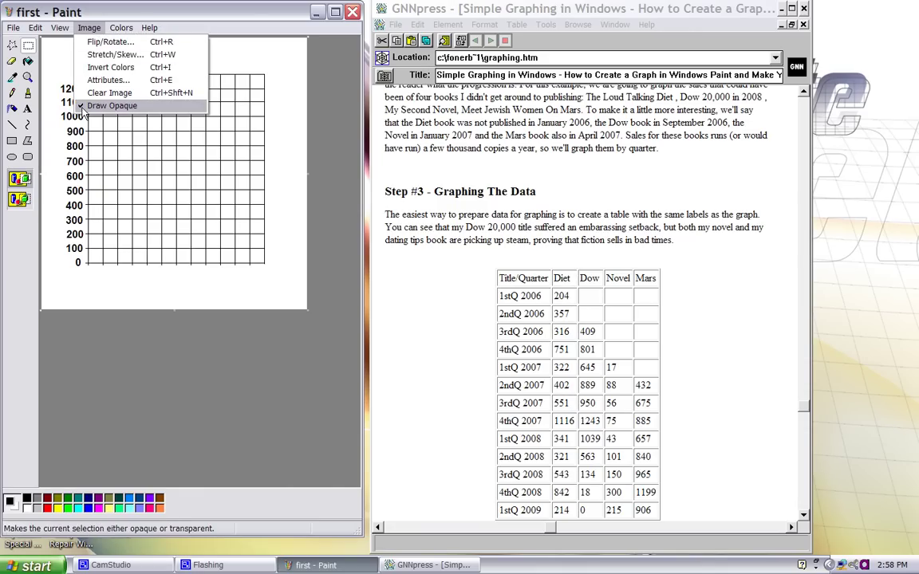
pyautogui.click(210, 54)
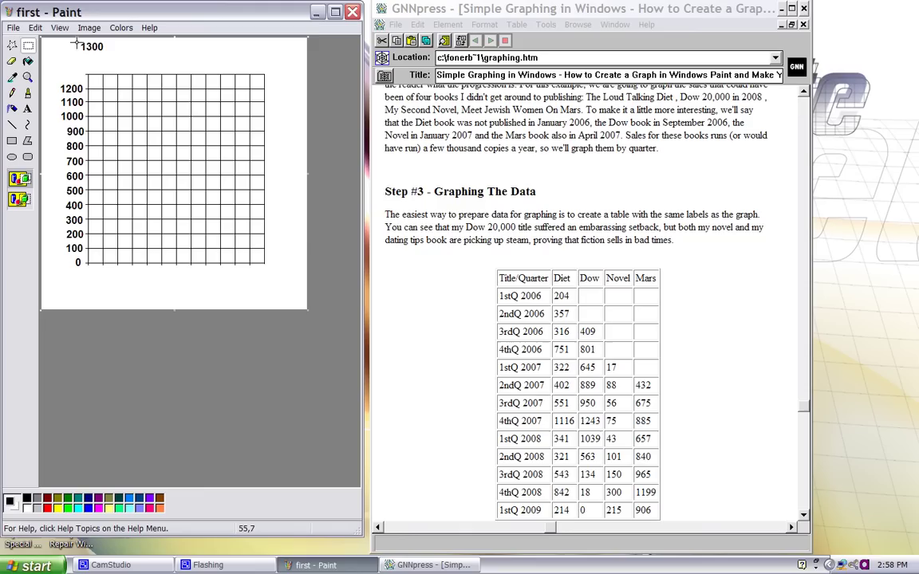
pyautogui.moveTo(77, 42); pyautogui.dragTo(78, 75)
pyautogui.moveTo(274, 72); pyautogui.dragTo(292, 271)
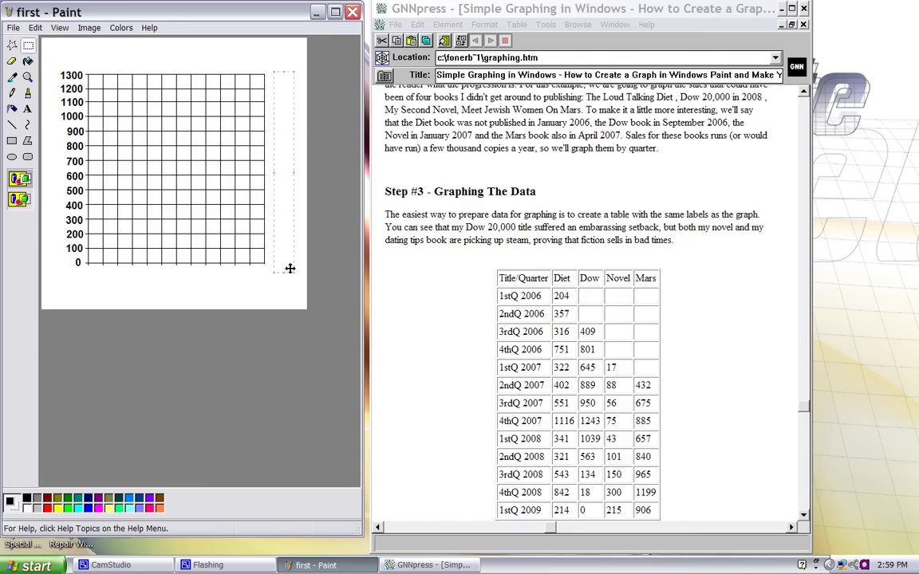
# - Type BOOK SALES one letter per line in a tall narrow text box right of the grid
pyautogui.click(28, 108)
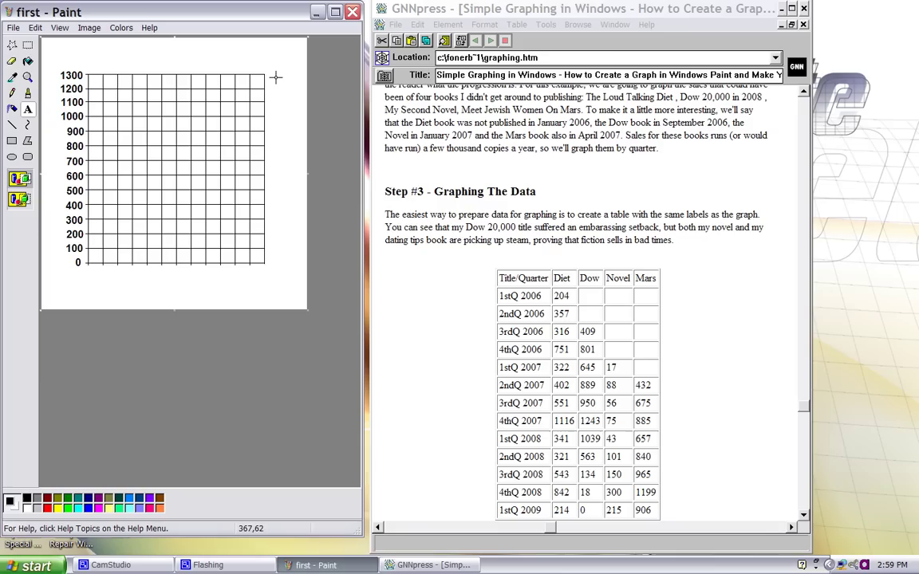
pyautogui.moveTo(274, 74); pyautogui.dragTo(293, 291)
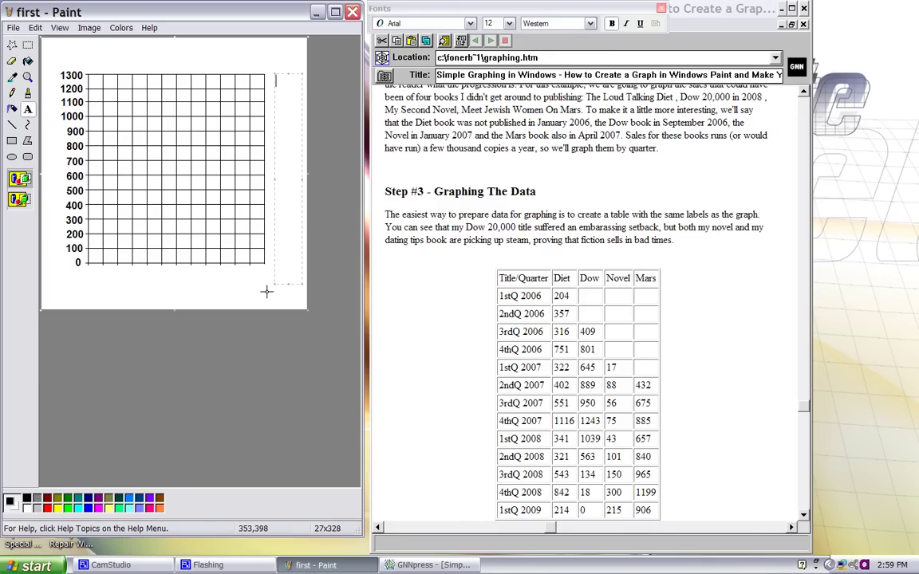
pyautogui.write('BOO')
pyautogui.write('SALES')
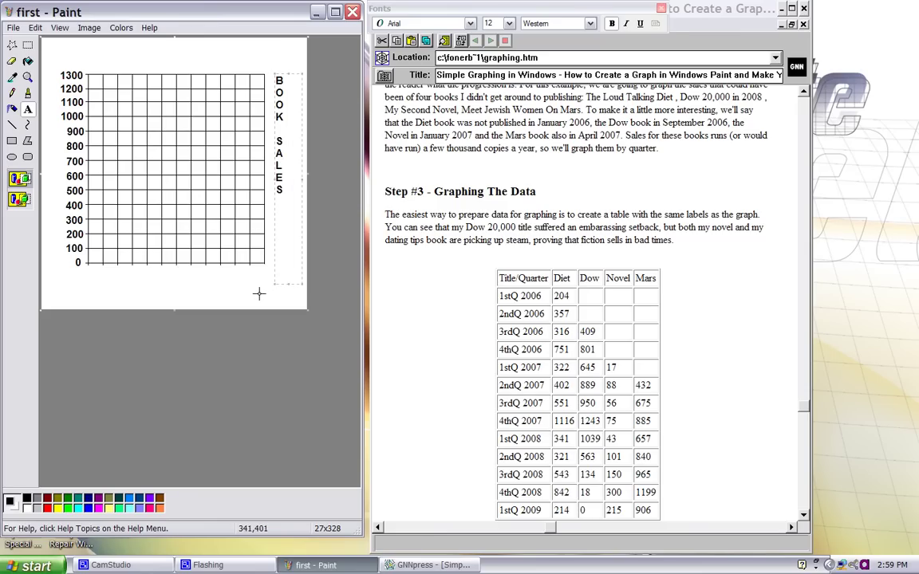
pyautogui.click(274, 298)
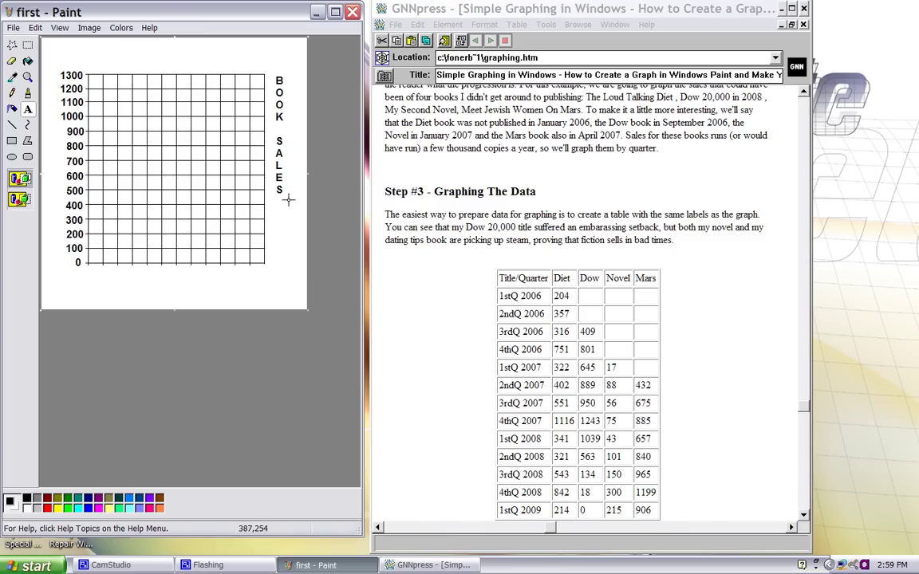
# - Insert the missing L into SALES and line it up with the other letters
pyautogui.moveTo(275, 160); pyautogui.dragTo(289, 175)
pyautogui.write('L')
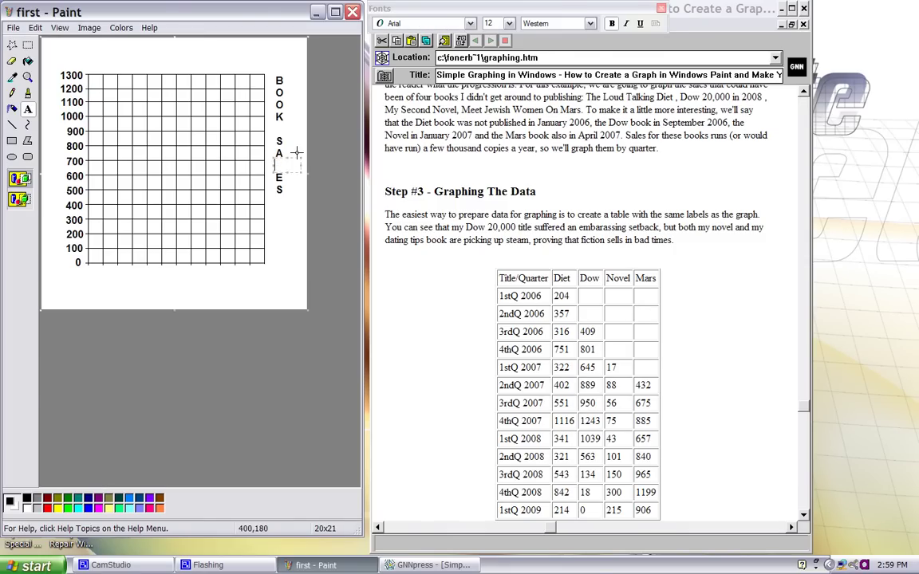
pyautogui.click(298, 154)
pyautogui.click(32, 46)
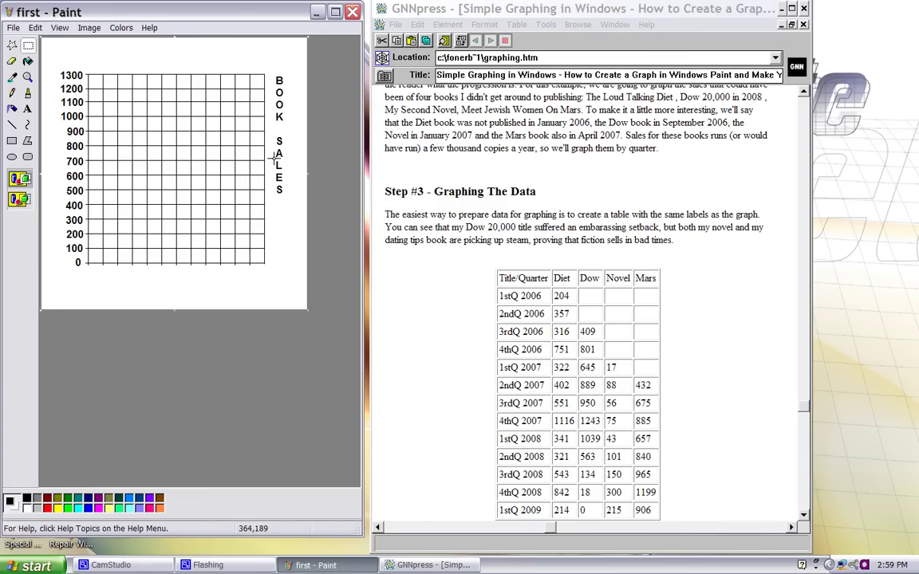
pyautogui.moveTo(273, 158); pyautogui.dragTo(291, 170)
# - Drag the vertical BOOK SALES letters to the left of the axis numbers
pyautogui.moveTo(273, 72); pyautogui.dragTo(51, 199)
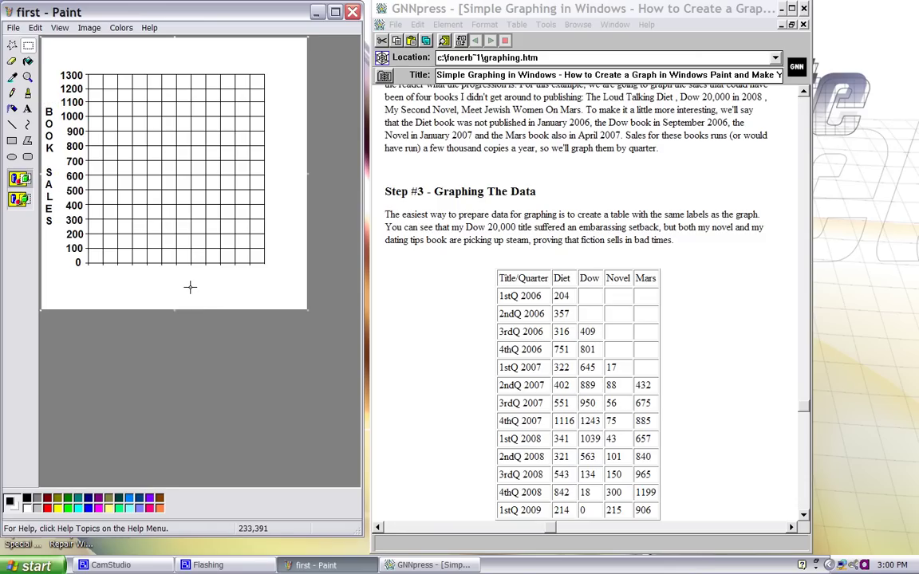
pyautogui.click(27, 108)
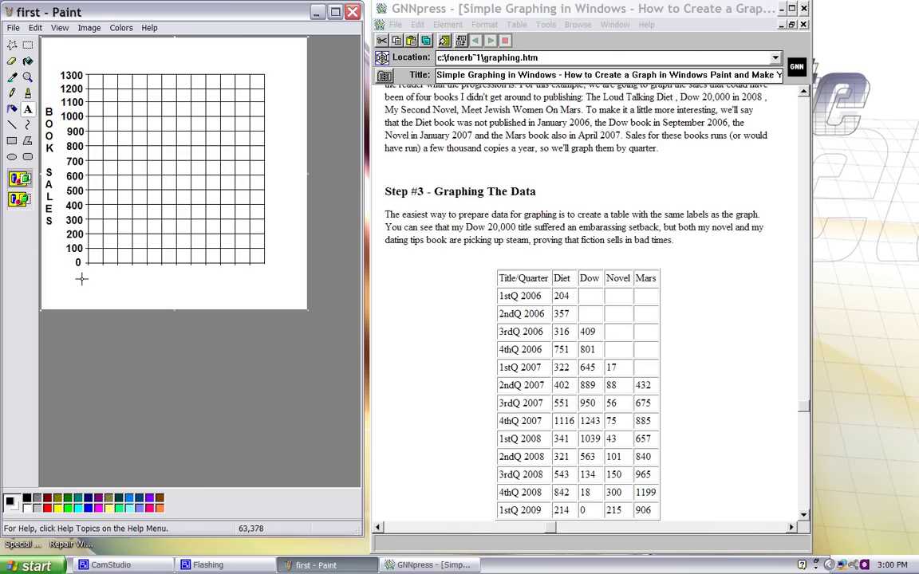
# - Type the quarter numbers 1 2 3 4, repeating, in a wide text box below the grid
pyautogui.moveTo(83, 278)
pyautogui.mouseDown()
pyautogui.moveTo(291, 291)
pyautogui.moveTo(274, 294)
pyautogui.mouseUp()
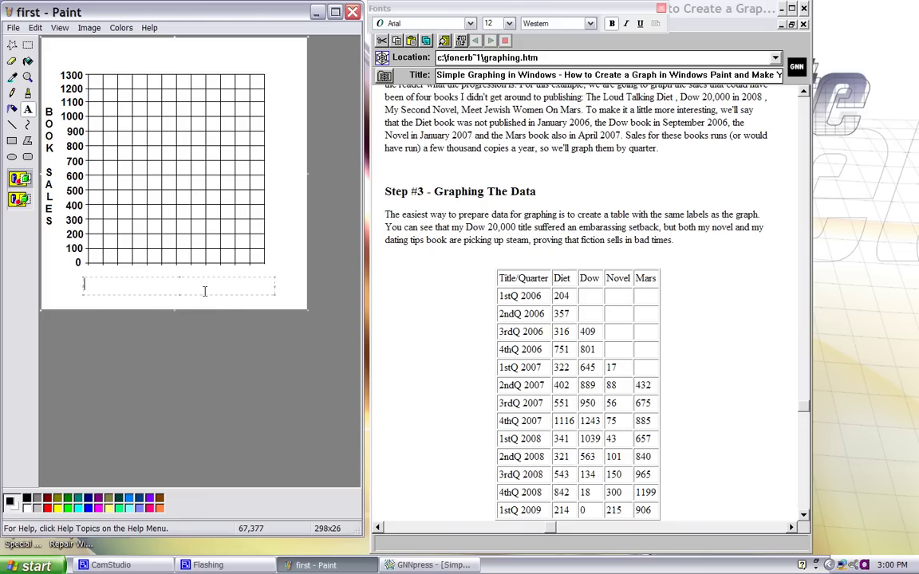
pyautogui.write('1st')
pyautogui.press('BackSpace')
pyautogui.press('BackSpace')
pyautogui.write('2  3  4')
pyautogui.write('1   2')
pyautogui.press('BackSpace')
pyautogui.write('2 3 4')
pyautogui.write('1 2 3')
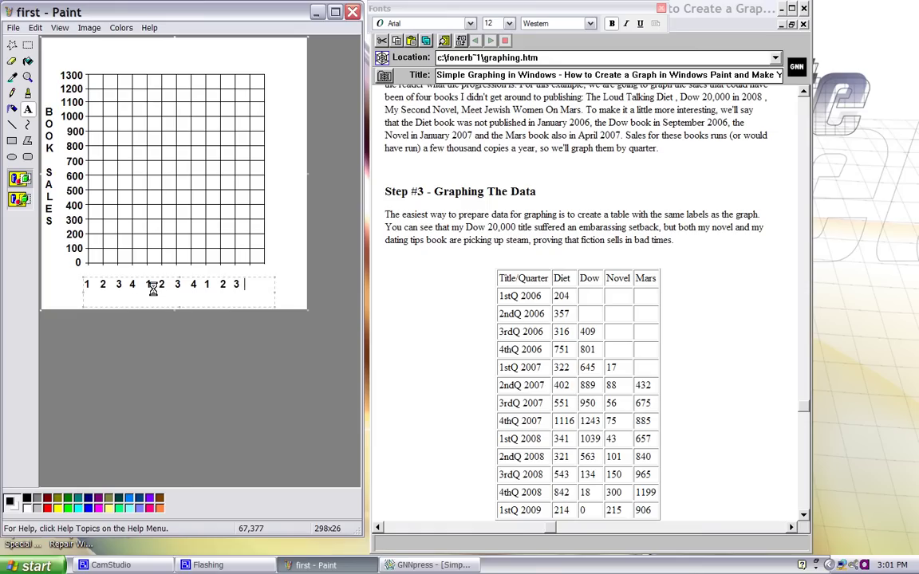
pyautogui.write(' 4 1')
# - Move the whole quarter number row up to sit just under the grid
pyautogui.click(293, 287)
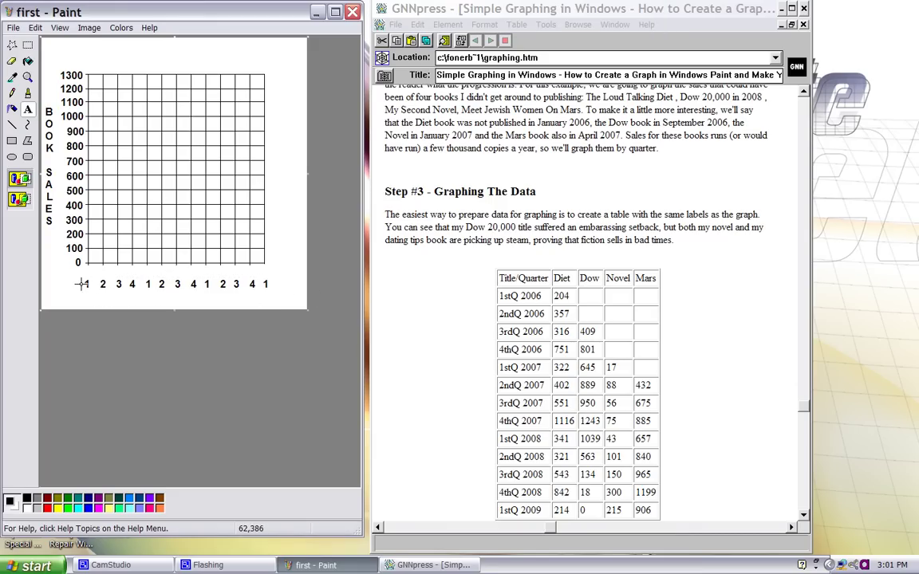
pyautogui.moveTo(81, 277); pyautogui.dragTo(282, 293)
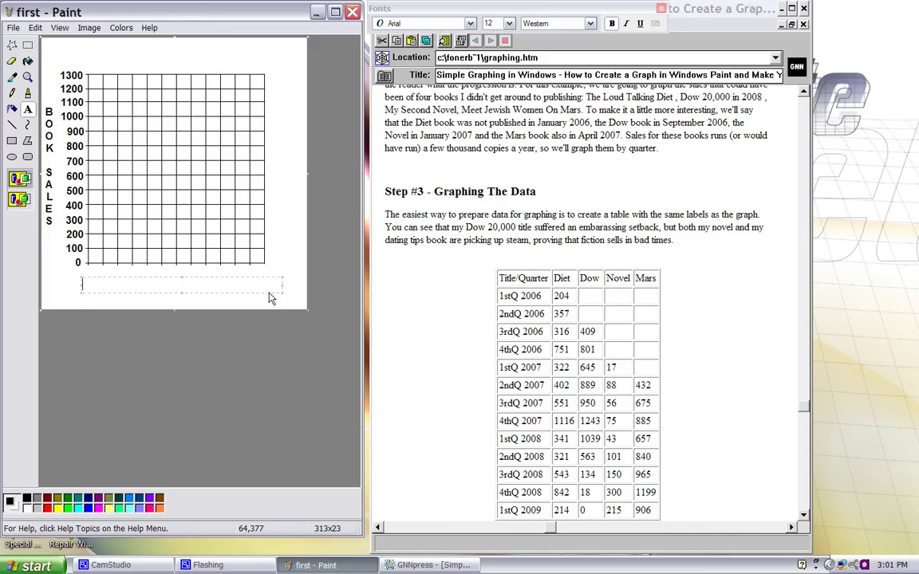
pyautogui.click(27, 46)
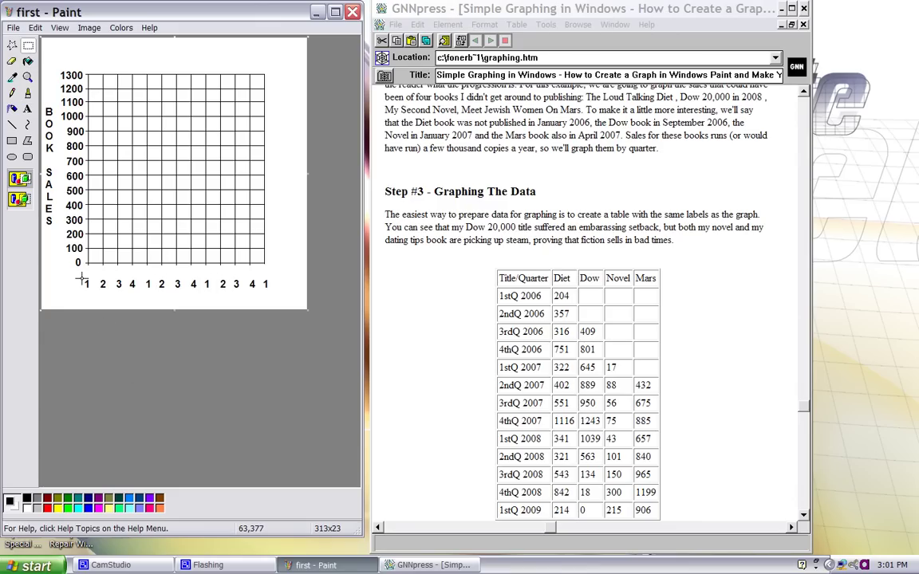
pyautogui.moveTo(81, 277); pyautogui.dragTo(237, 277)
pyautogui.click(212, 306)
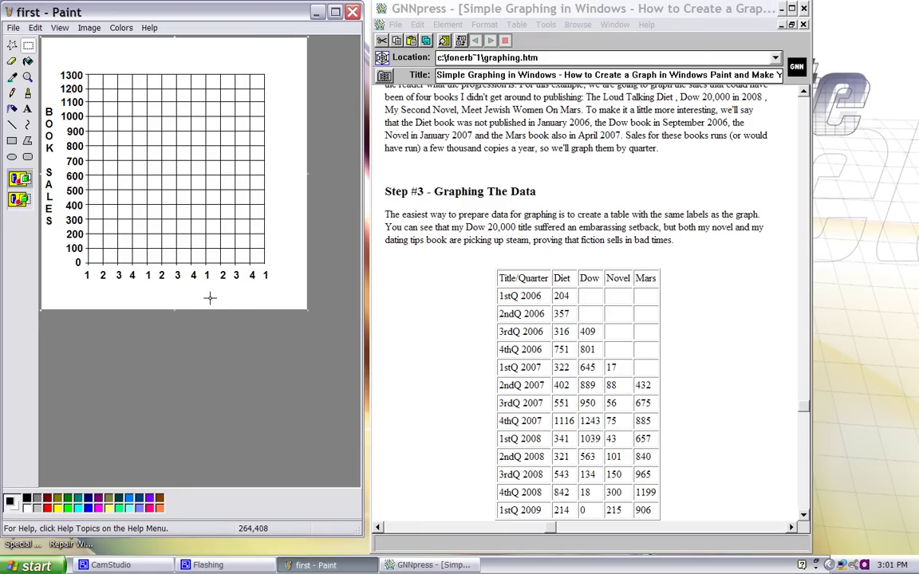
# - Shift individual 1, 2 and 4 numbers so each sits beneath its grid line
pyautogui.moveTo(203, 270); pyautogui.dragTo(211, 284)
pyautogui.moveTo(218, 270); pyautogui.dragTo(225, 276)
pyautogui.moveTo(249, 271); pyautogui.dragTo(254, 280)
pyautogui.moveTo(142, 269); pyautogui.dragTo(154, 282)
pyautogui.click(148, 276)
pyautogui.click(112, 353)
pyautogui.moveTo(262, 270); pyautogui.dragTo(272, 281)
pyautogui.click(279, 291)
pyautogui.click(28, 109)
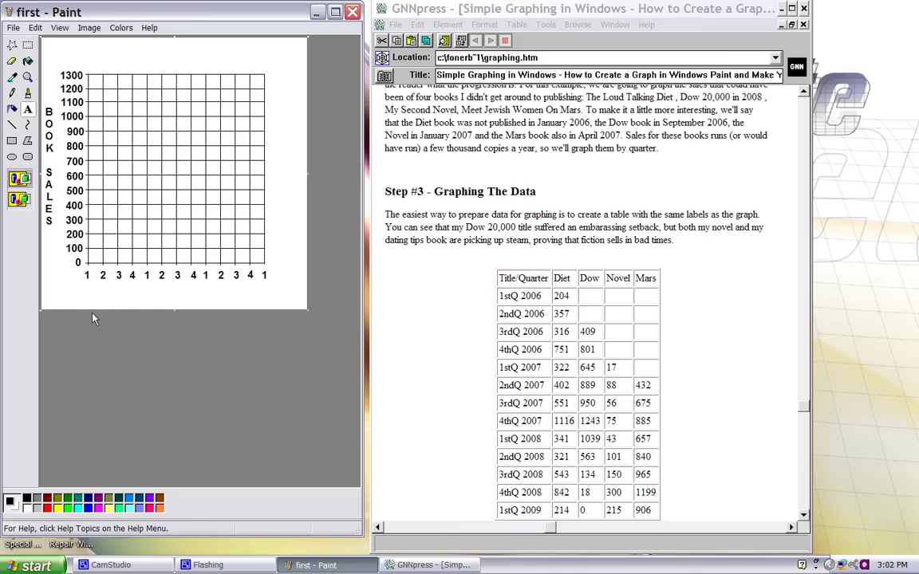
# - Type the years 2006, 2007 and 2008, spaced apart, beneath the quarter numbers
pyautogui.moveTo(84, 289); pyautogui.dragTo(277, 303)
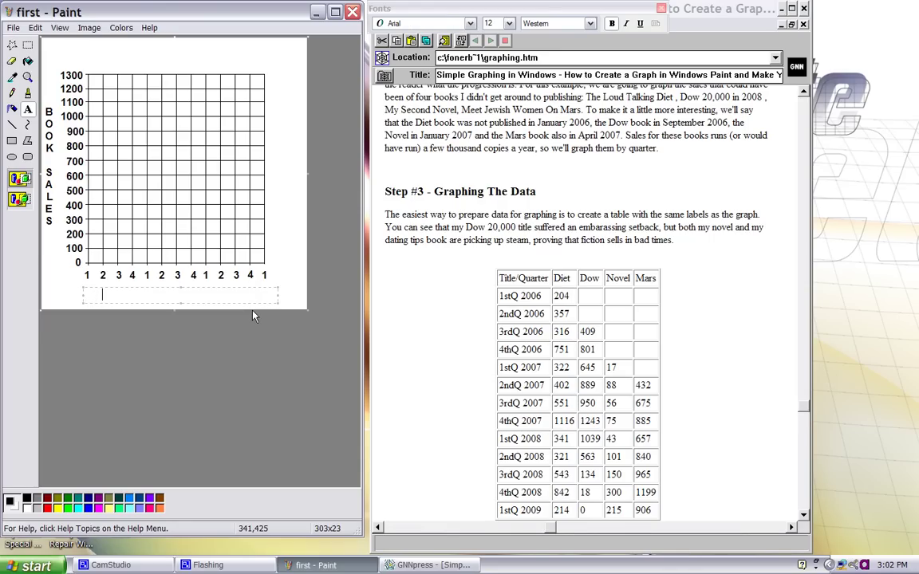
pyautogui.write('2006             2007            2008')
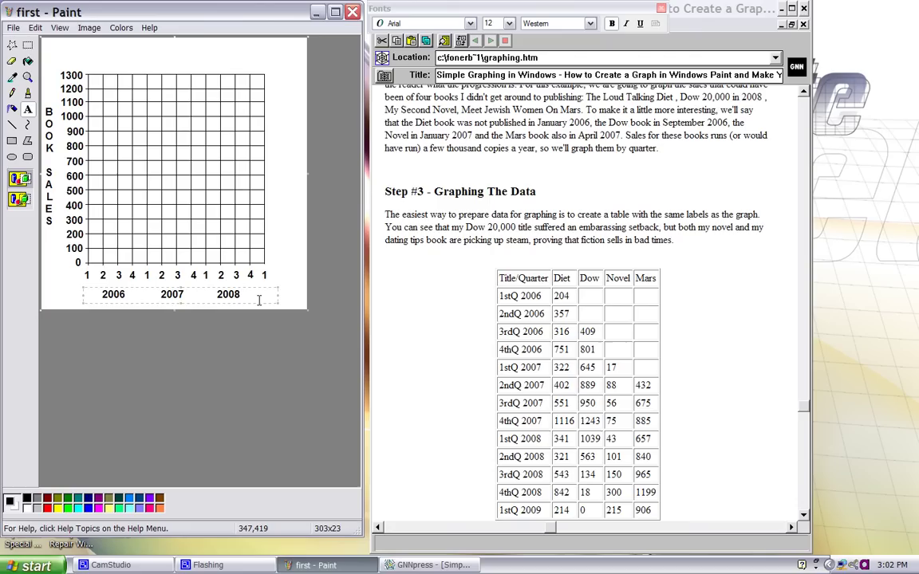
pyautogui.write('      200')
pyautogui.press('BackSpace')
pyautogui.press('BackSpace')
pyautogui.press('BackSpace')
pyautogui.click(297, 300)
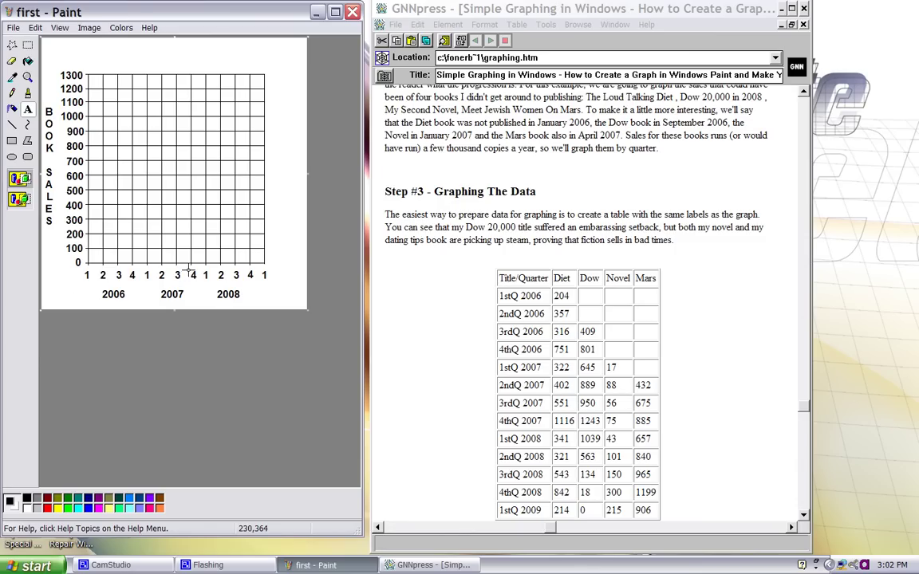
# - Select the 2007 fourth-quarter '4' and nudge it directly beneath its grid line
pyautogui.moveTo(189, 269); pyautogui.dragTo(199, 282)
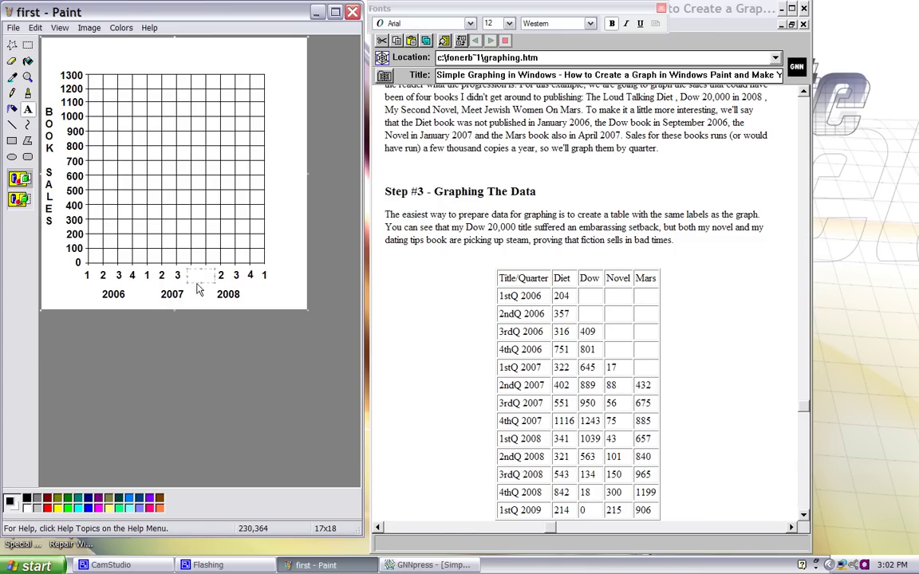
pyautogui.click(27, 45)
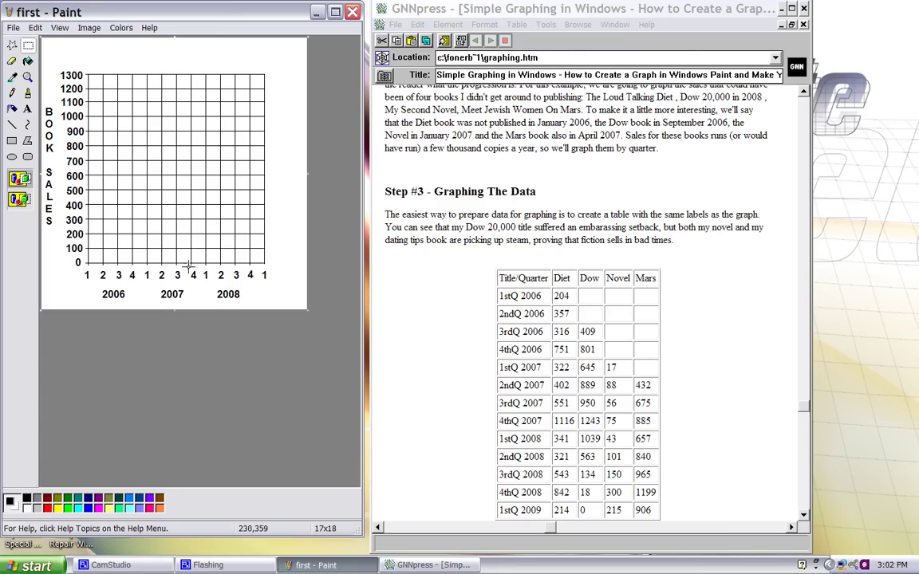
pyautogui.moveTo(188, 270)
pyautogui.mouseDown()
pyautogui.moveTo(201, 283)
pyautogui.moveTo(193, 277)
pyautogui.mouseUp()
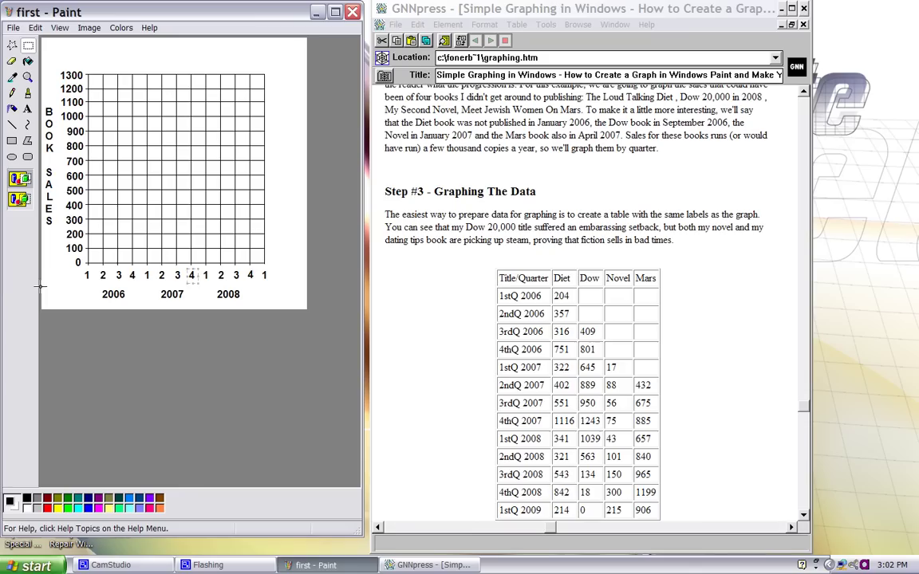
# - Use Save As to store the finished graph as a new bitmap named 'second'
pyautogui.click(12, 32)
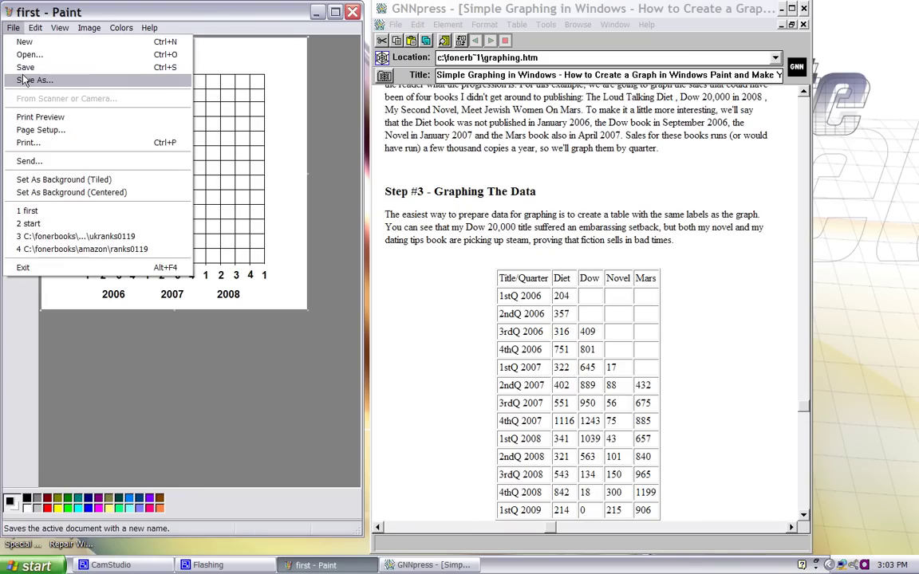
pyautogui.click(24, 80)
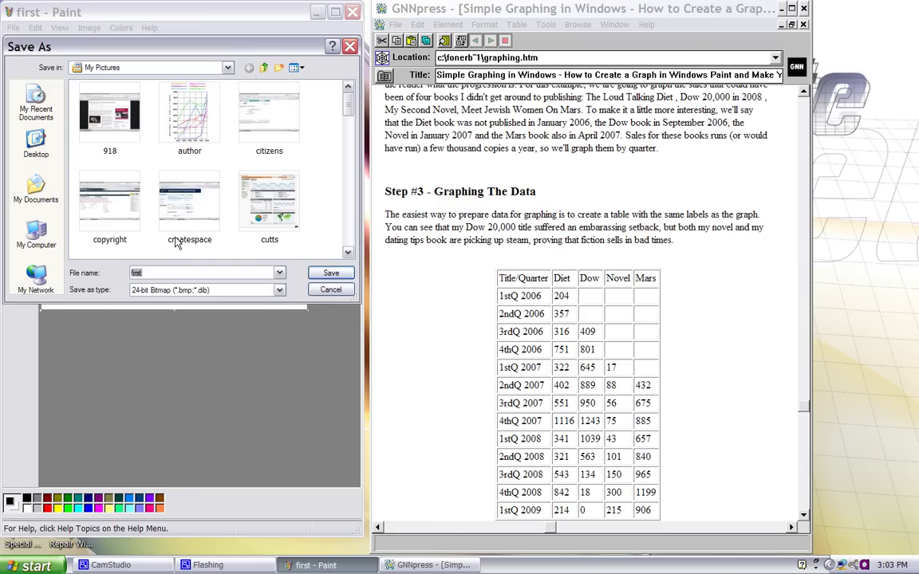
pyautogui.write('seo')
pyautogui.click(327, 276)
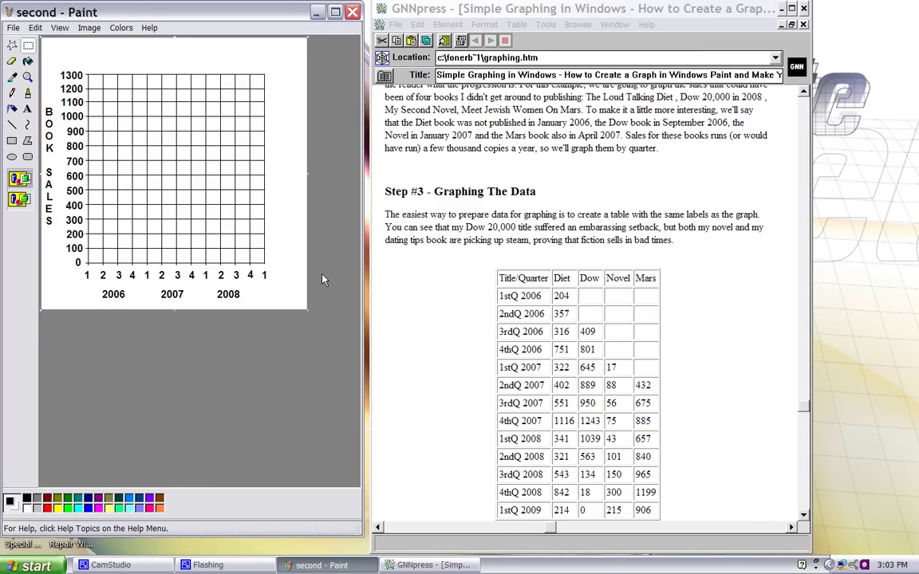